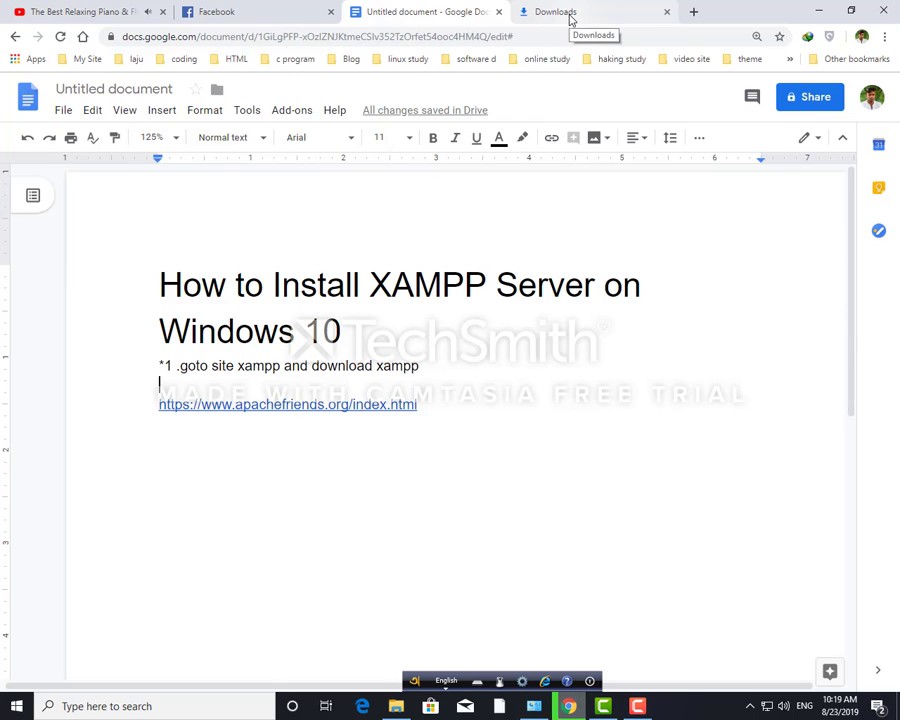
Step: Open Google in a new browser tab, close the Downloads tab, and search for xampp
{"action": "left_click", "coordinate": [692, 11]}
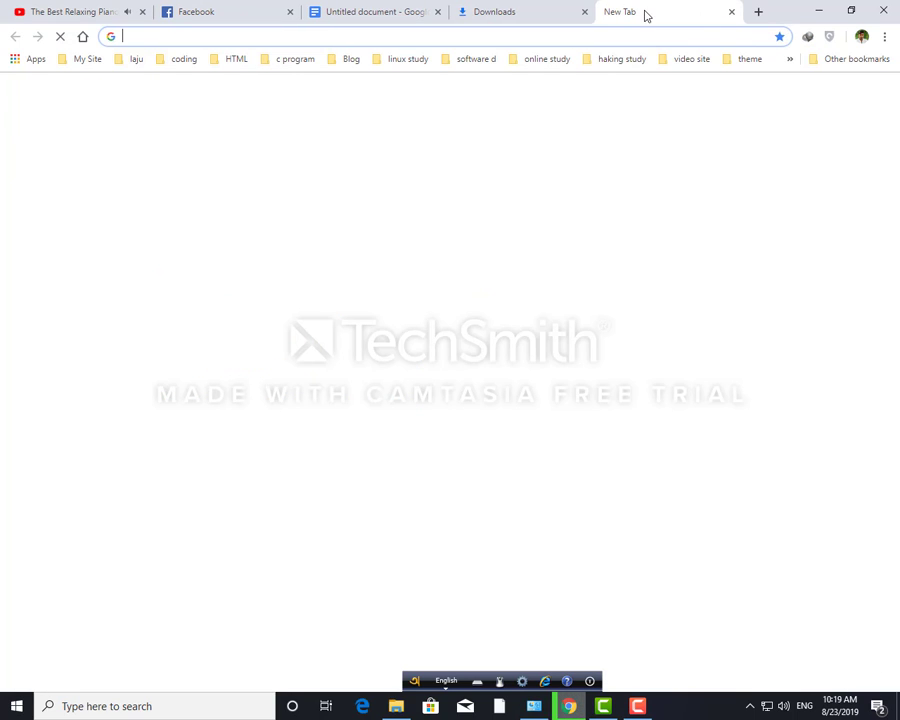
{"action": "left_click", "coordinate": [584, 12]}
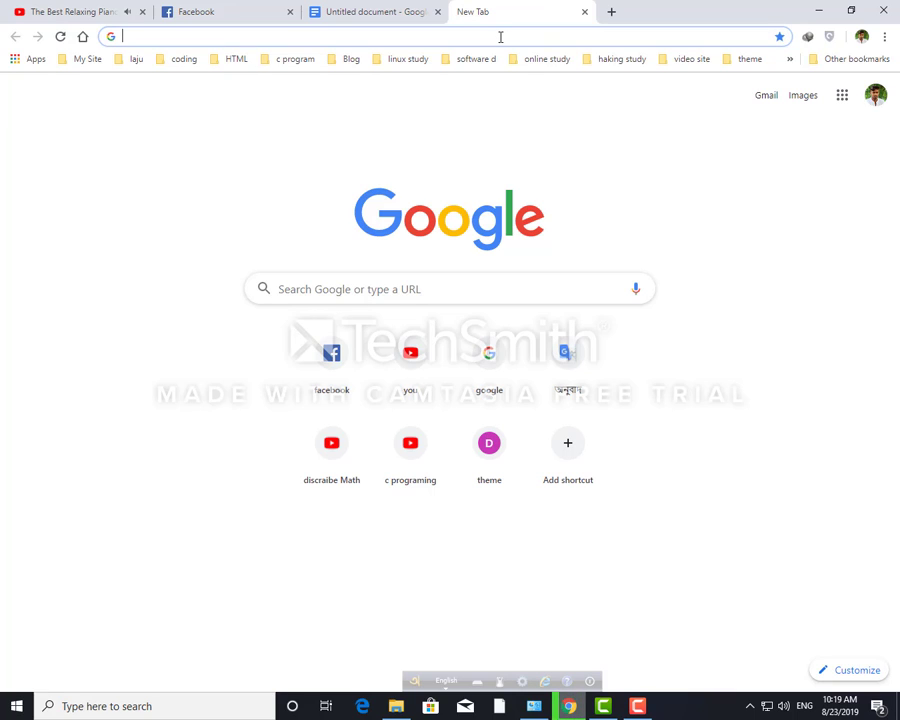
{"action": "left_click", "coordinate": [490, 358]}
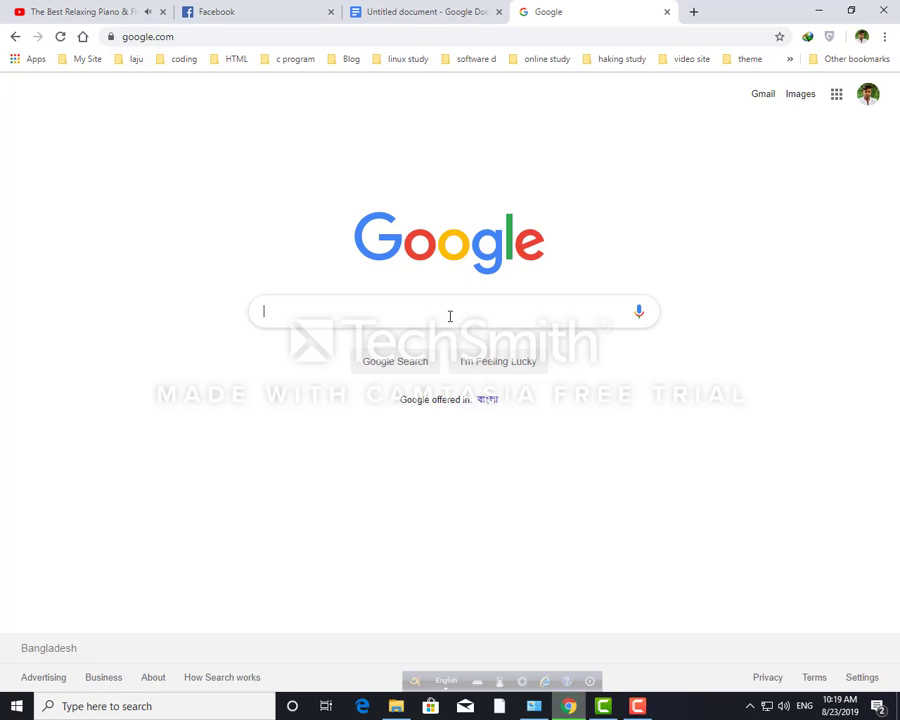
{"action": "left_click", "coordinate": [440, 315]}
{"action": "type", "text": "xa"}
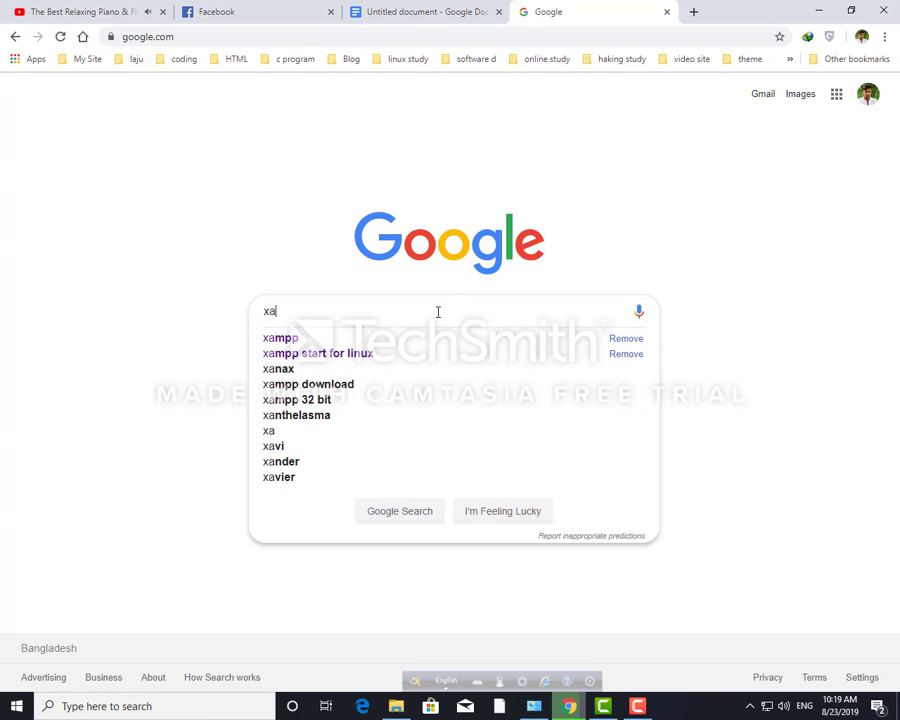
{"action": "left_click", "coordinate": [350, 345]}
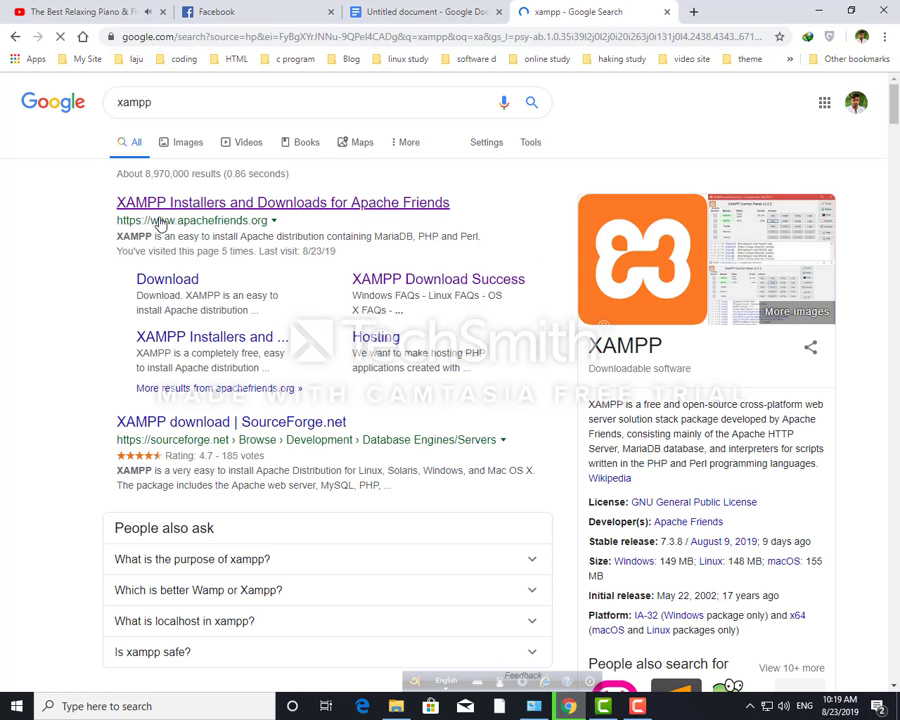
Step: Open the Apache Friends site, start downloading XAMPP for Windows 7.3.8, and pause that download
{"action": "left_click", "coordinate": [157, 210]}
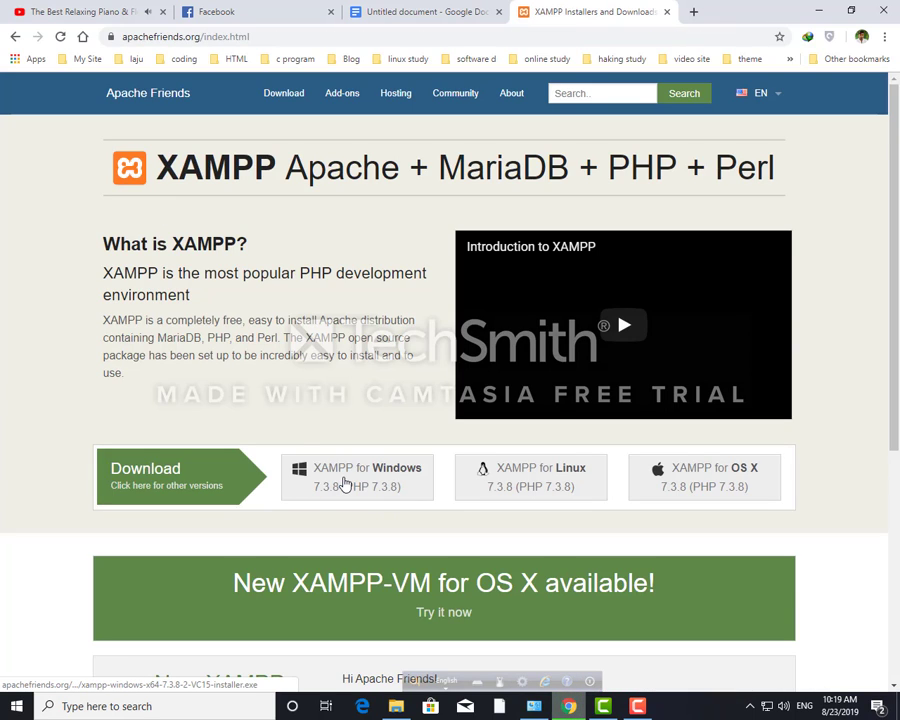
{"action": "left_click", "coordinate": [343, 484]}
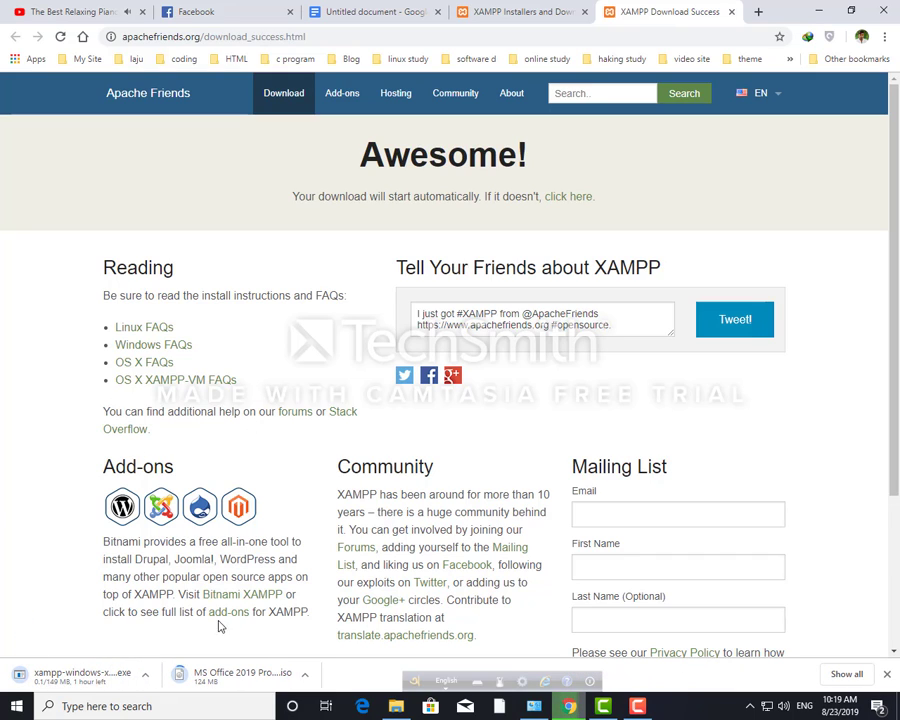
{"action": "left_click", "coordinate": [145, 677]}
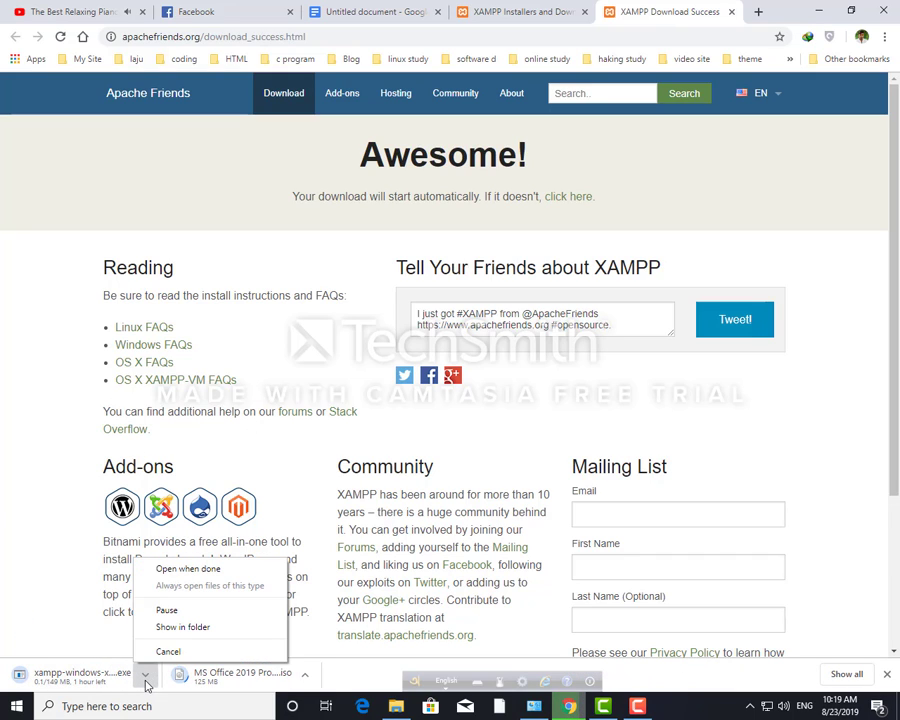
{"action": "left_click", "coordinate": [166, 610]}
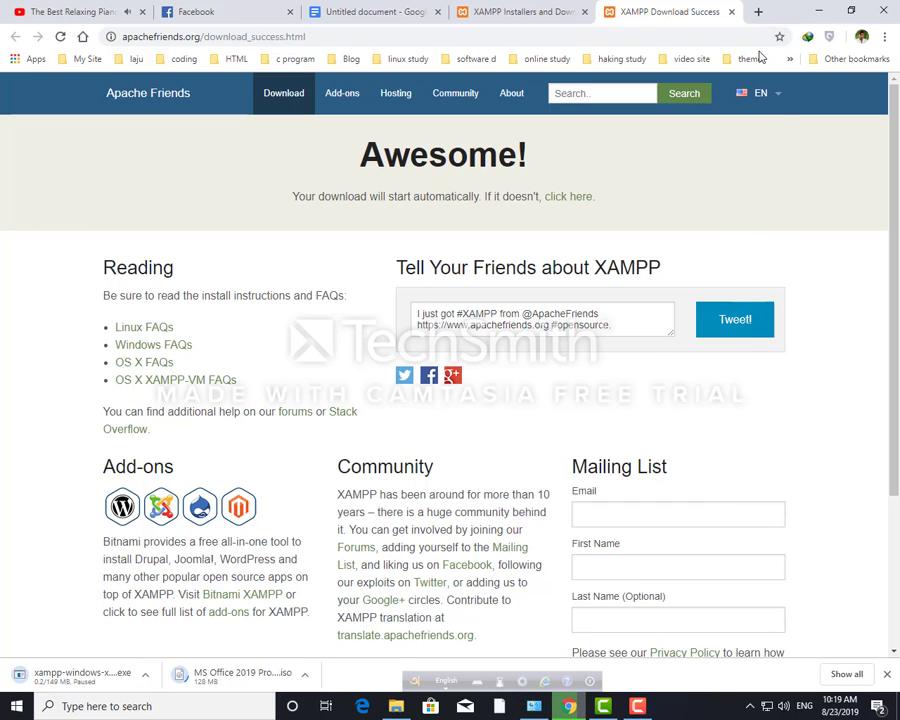
Step: Switch to File Explorer and run the xampp-windows-x64-7.3.8-2-VC15 installer application from the sofware folder on drive F:
{"action": "left_click", "coordinate": [818, 13]}
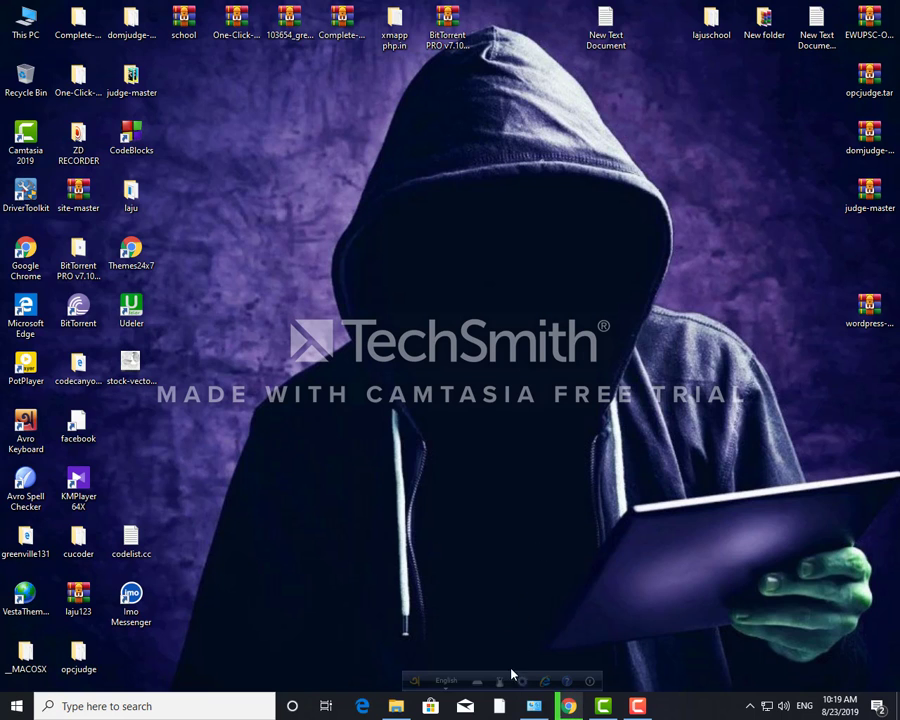
{"action": "left_click", "coordinate": [394, 706]}
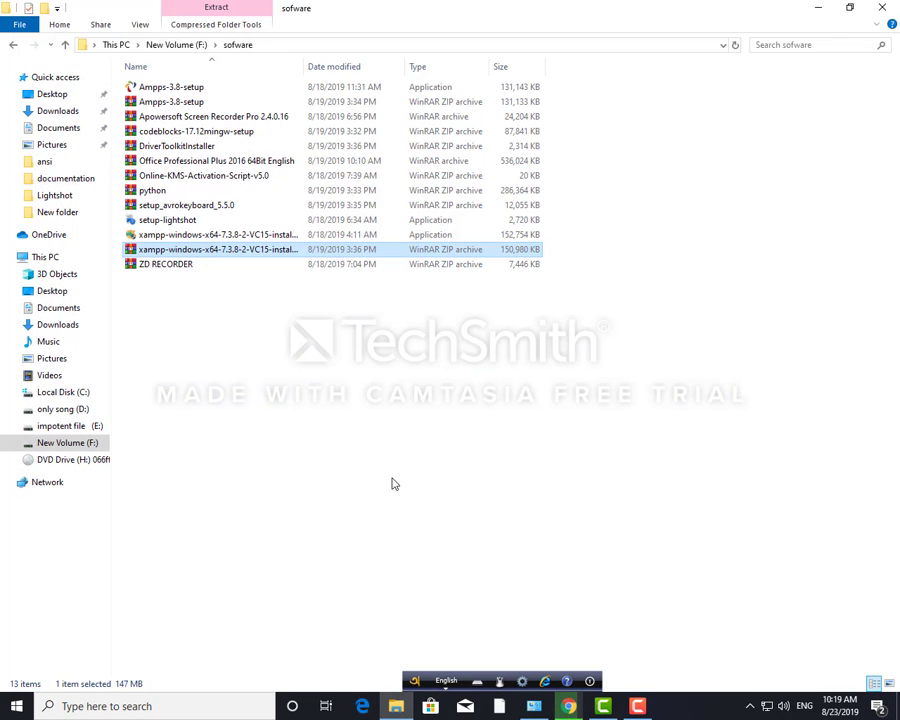
{"action": "left_click", "coordinate": [178, 236]}
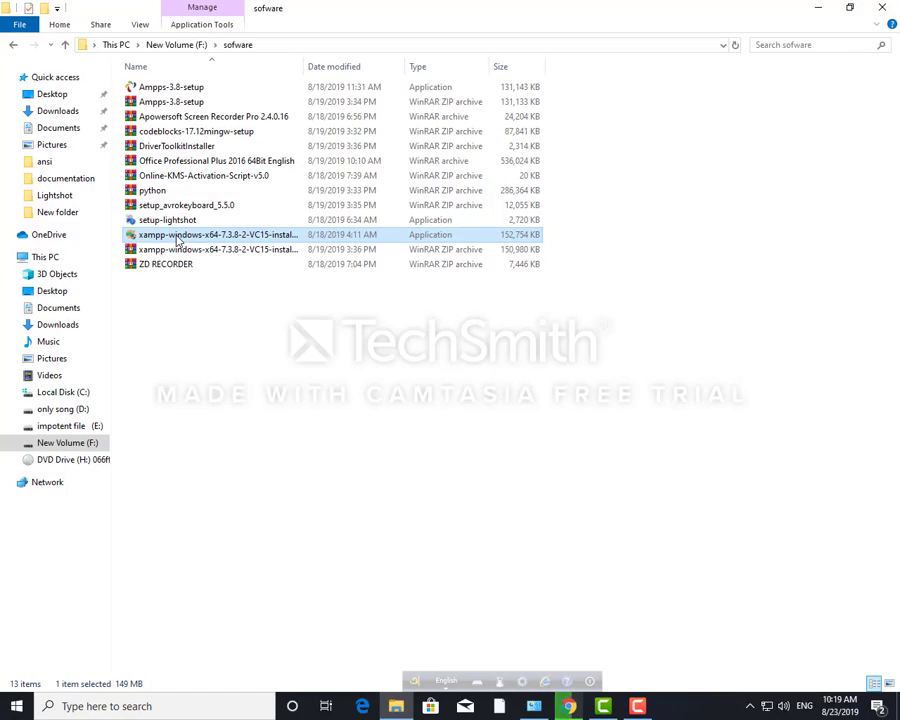
{"action": "double_click", "coordinate": [178, 237]}
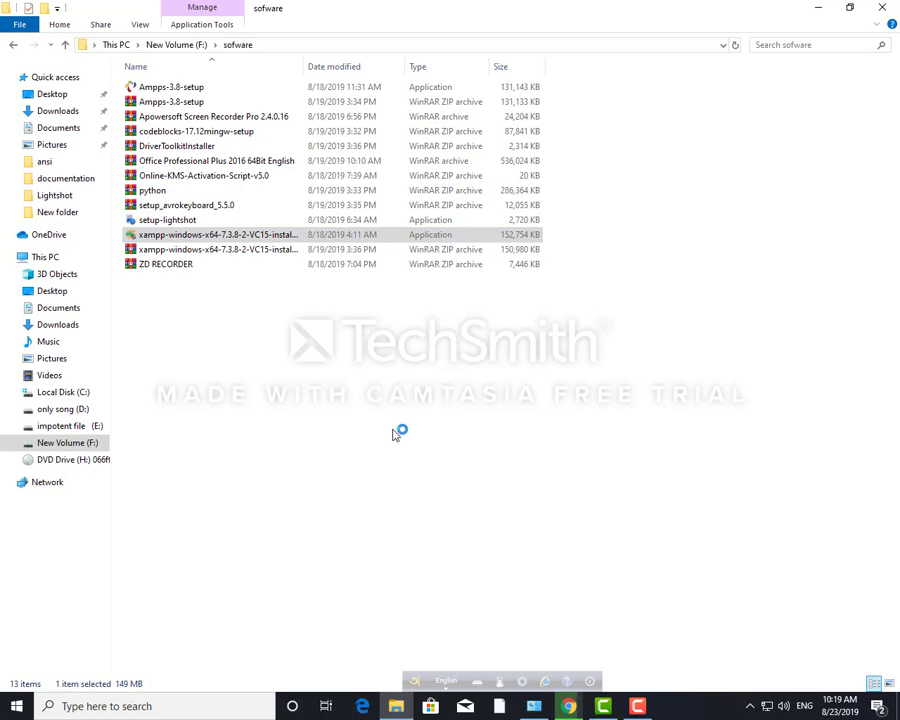
{"action": "left_click", "coordinate": [816, 8]}
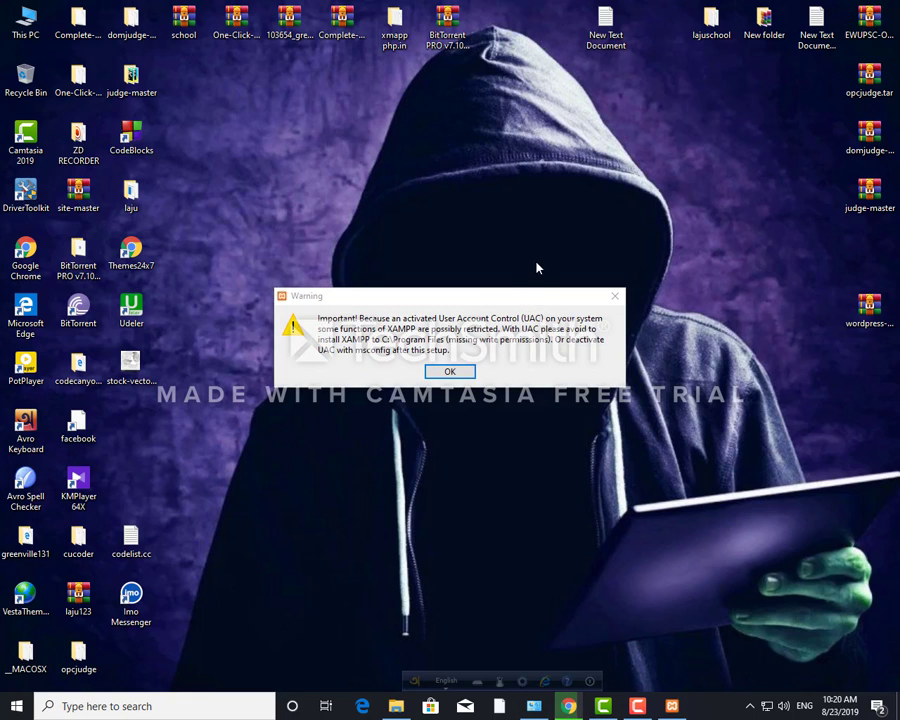
Step: Dismiss the User Account Control warning and set up XAMPP with all components in the C:\xampp folder
{"action": "left_click", "coordinate": [450, 372]}
{"action": "left_click", "coordinate": [535, 492]}
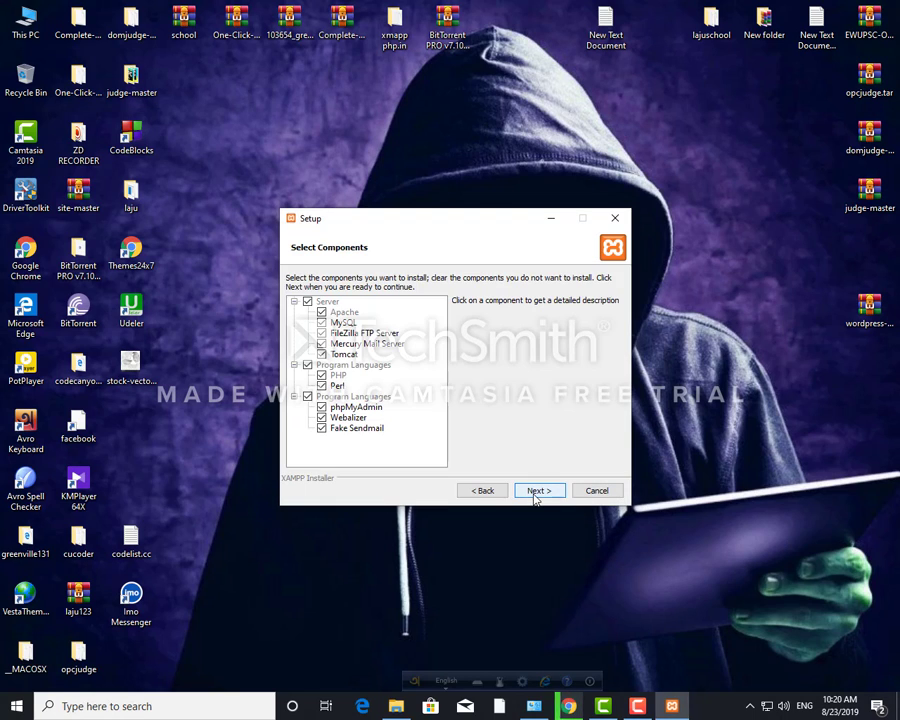
{"action": "left_click", "coordinate": [535, 492]}
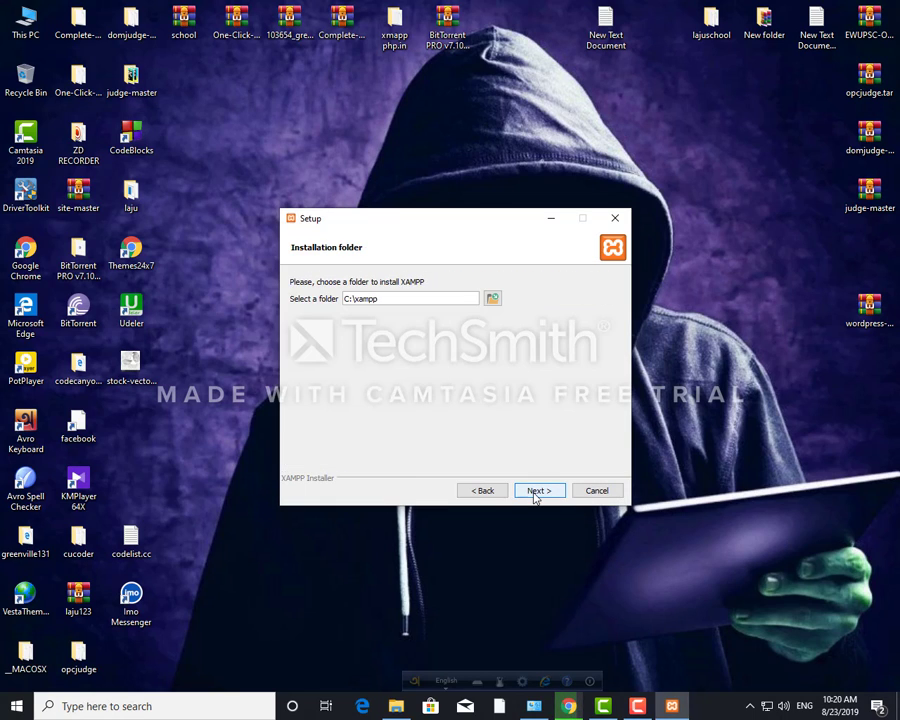
{"action": "left_click", "coordinate": [537, 491]}
Step: Continue past the Bitnami page, install XAMPP, and finish the setup wizard with the option to start the Control Panel enabled
{"action": "left_click", "coordinate": [537, 491]}
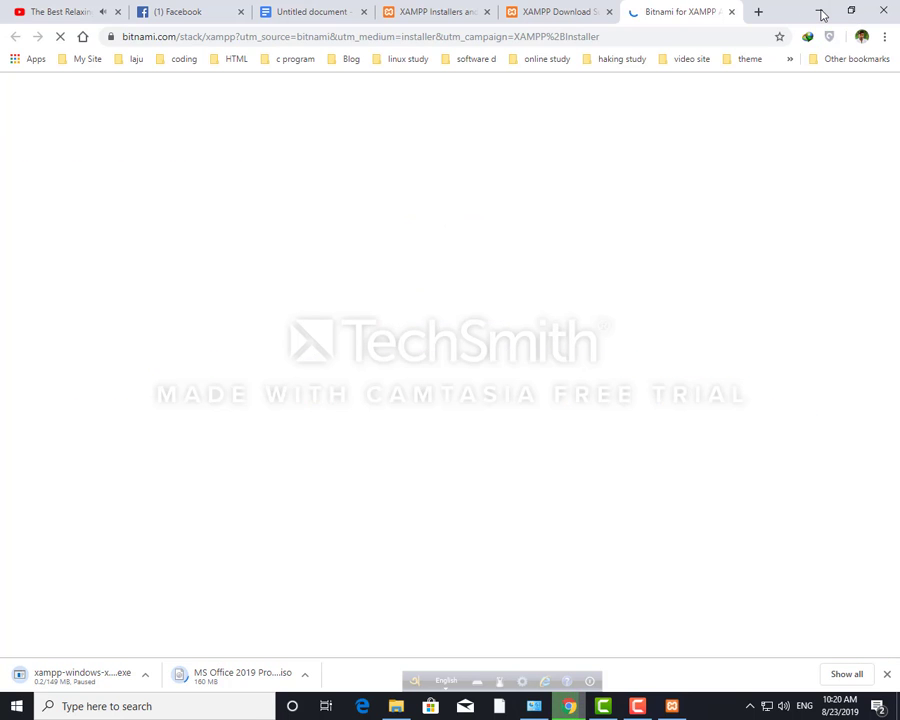
{"action": "left_click", "coordinate": [820, 14]}
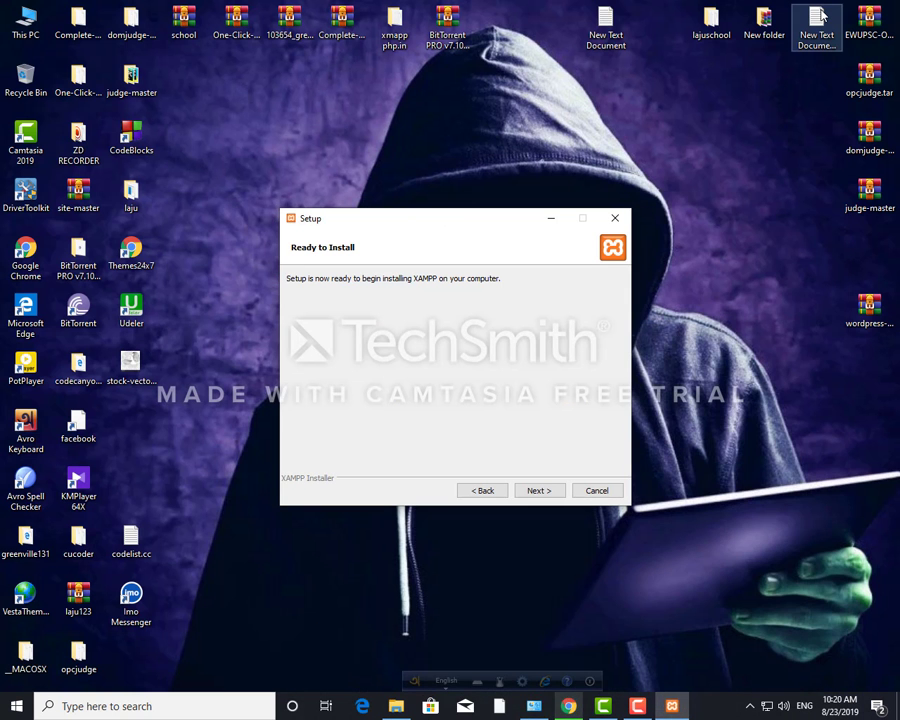
{"action": "left_click", "coordinate": [537, 491]}
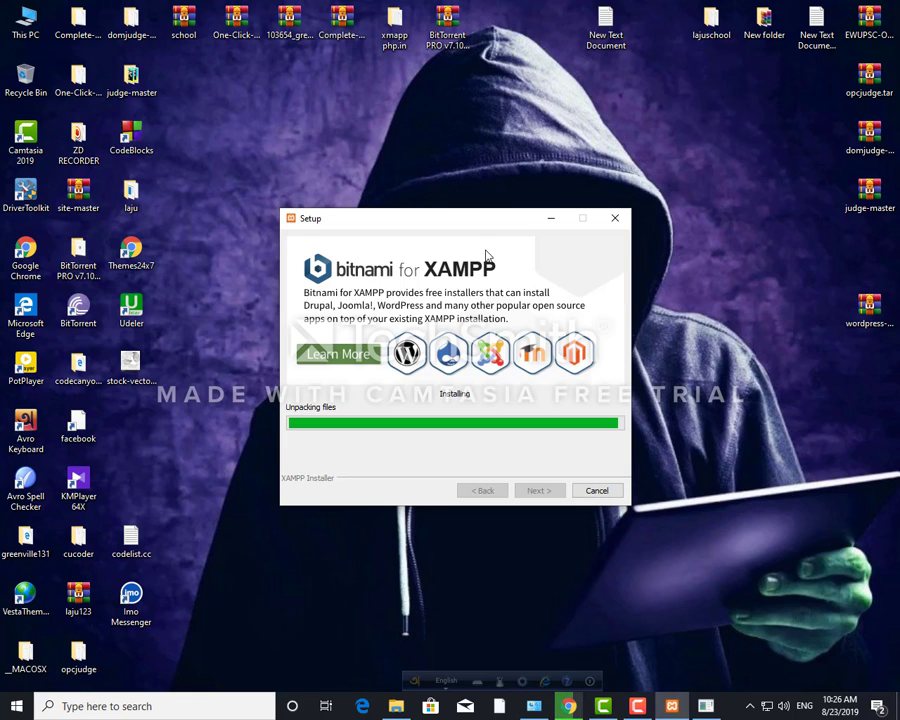
{"action": "left_click_drag", "start_coordinate": [444, 221], "coordinate": [497, 328]}
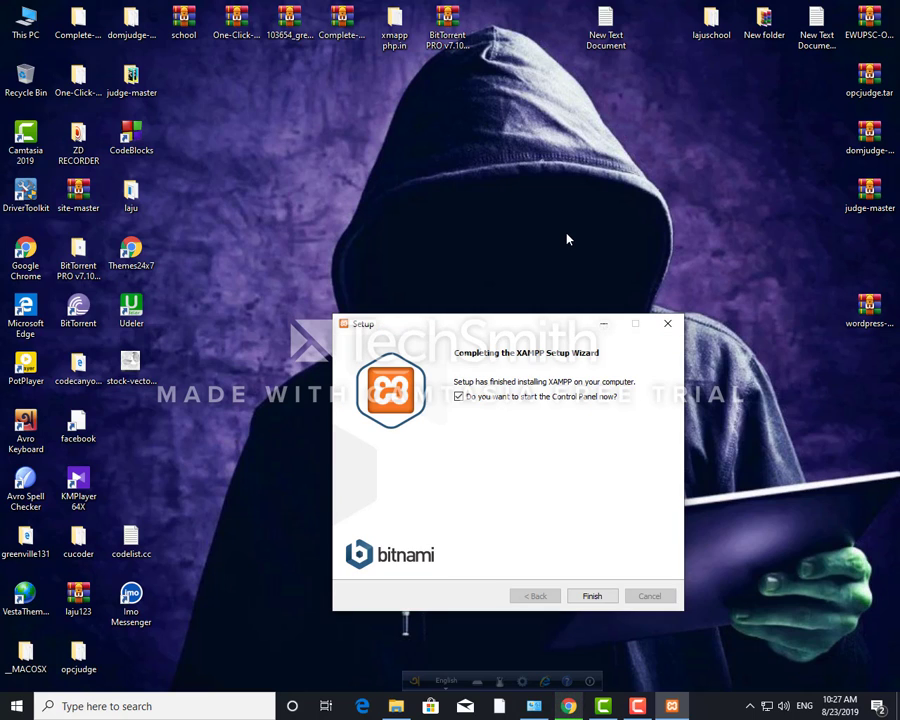
{"action": "left_click", "coordinate": [594, 595]}
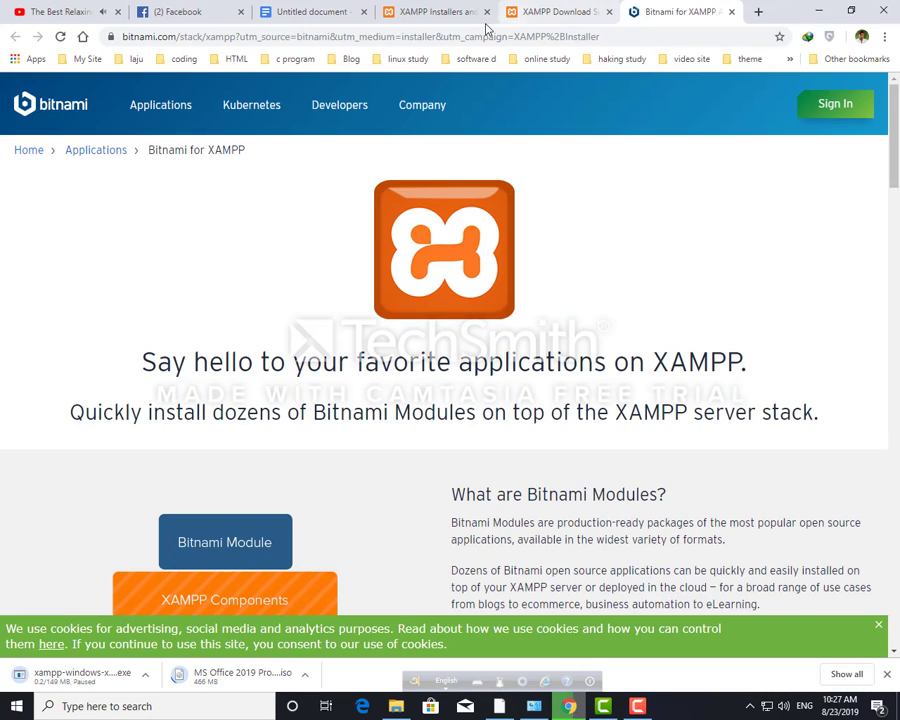
Step: Try to open localhost in a new Chrome tab
{"action": "left_click", "coordinate": [759, 12]}
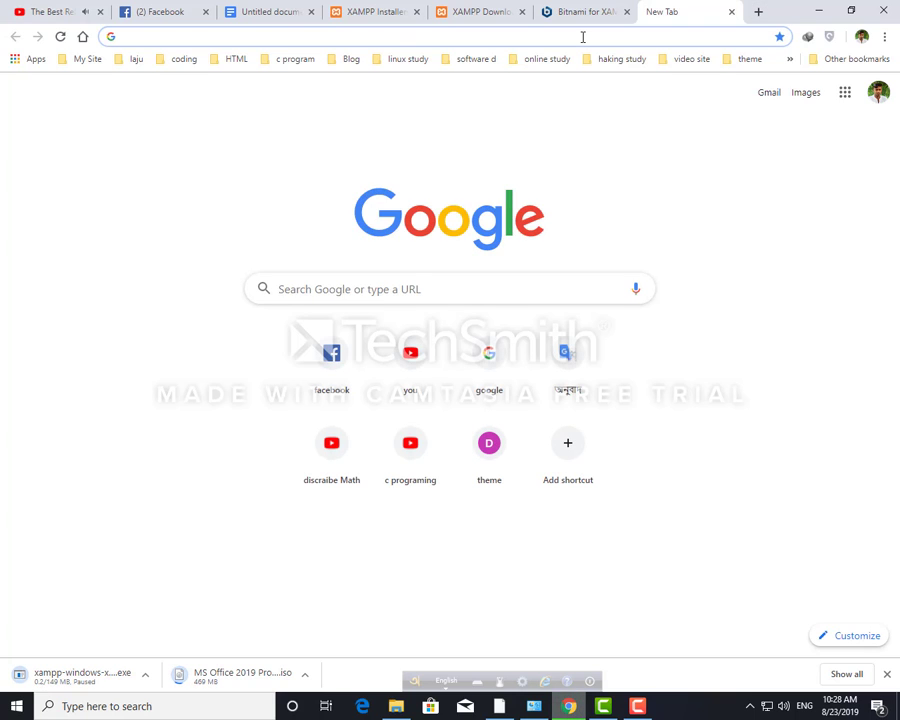
{"action": "type", "text": "localhost"}
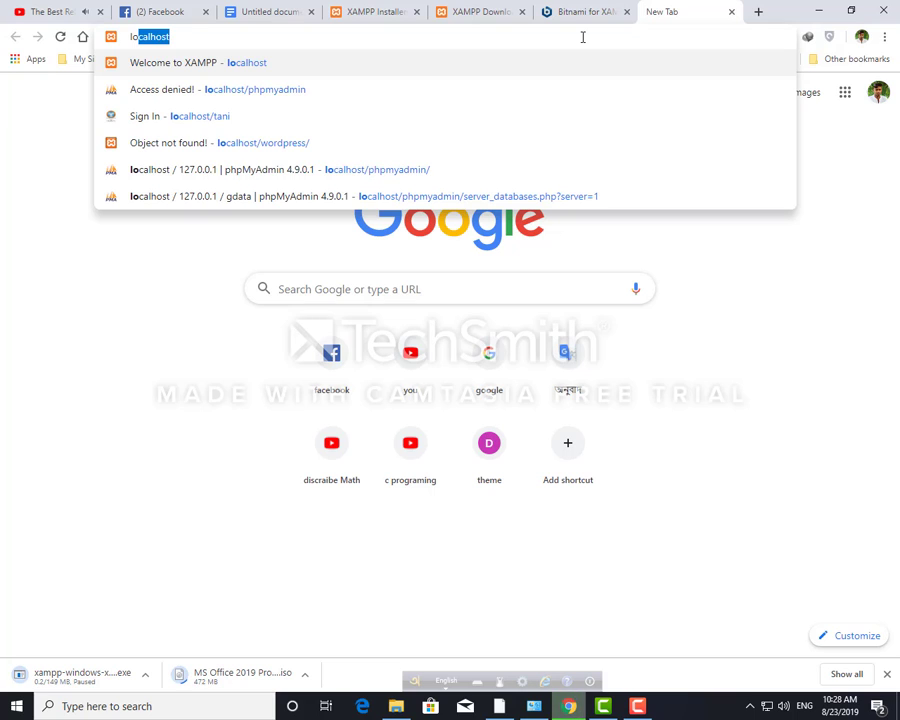
{"action": "key", "text": "Right"}
{"action": "key", "text": "Return"}
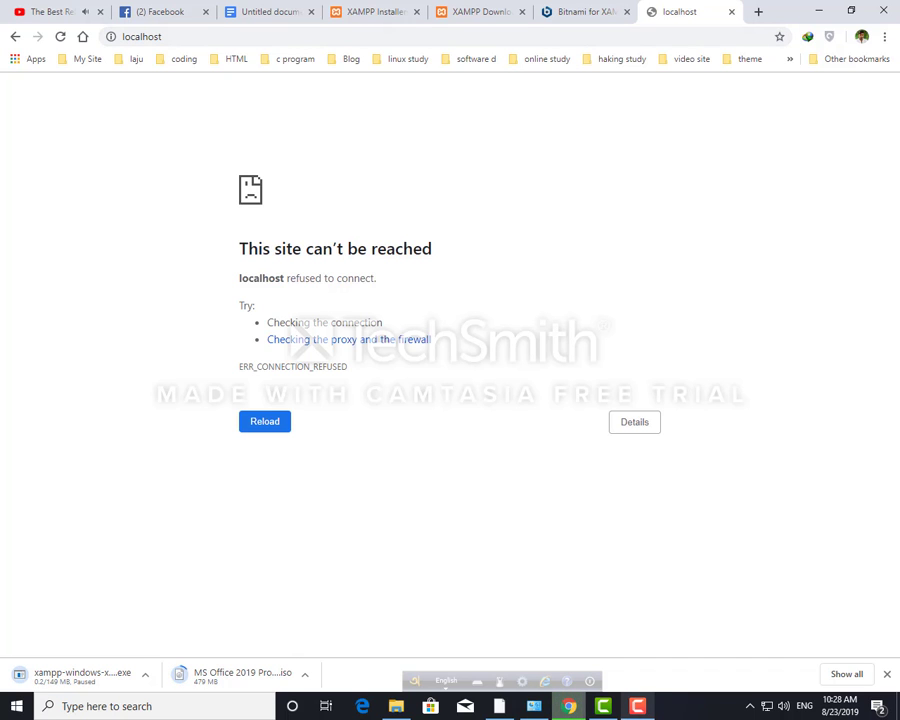
Step: Save English as the XAMPP Control Panel language and start the Apache and MySQL modules
{"action": "left_click", "coordinate": [820, 17]}
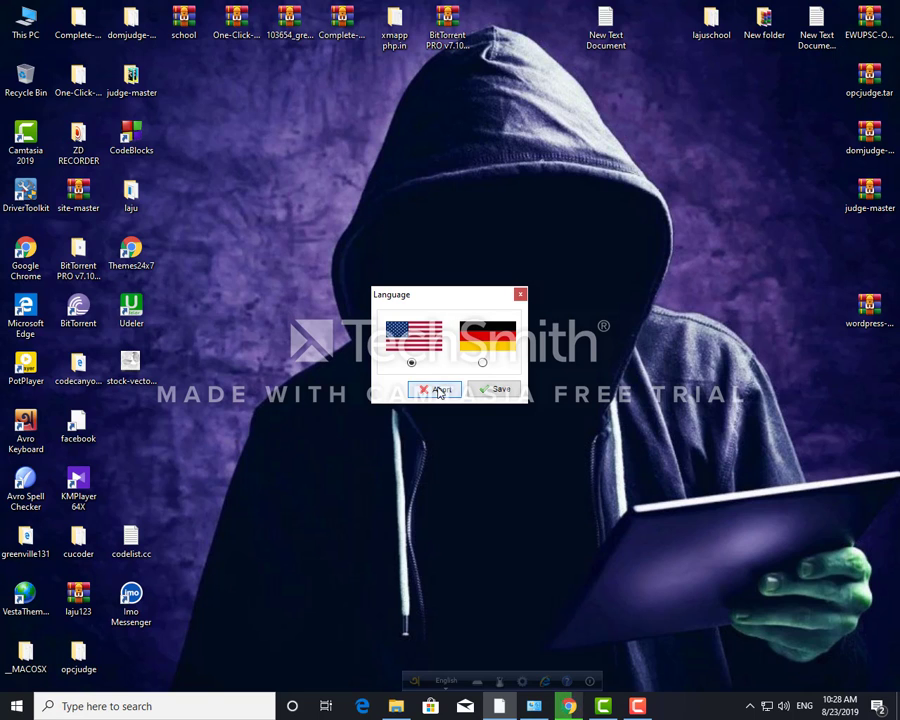
{"action": "left_click", "coordinate": [497, 389]}
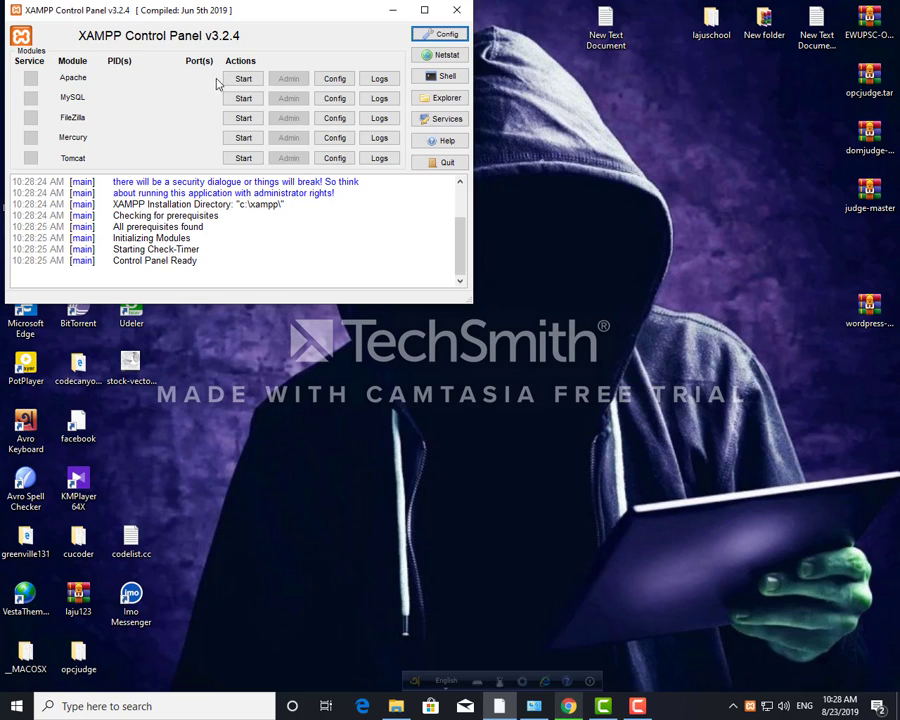
{"action": "left_click_drag", "start_coordinate": [301, 14], "coordinate": [486, 180]}
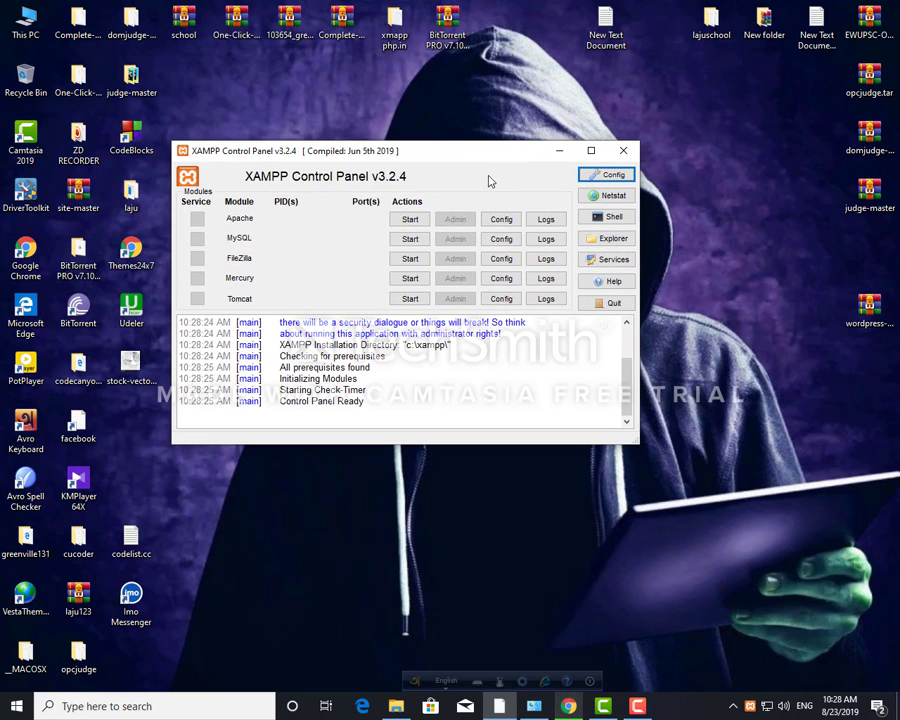
{"action": "left_click", "coordinate": [410, 220]}
{"action": "left_click", "coordinate": [410, 238]}
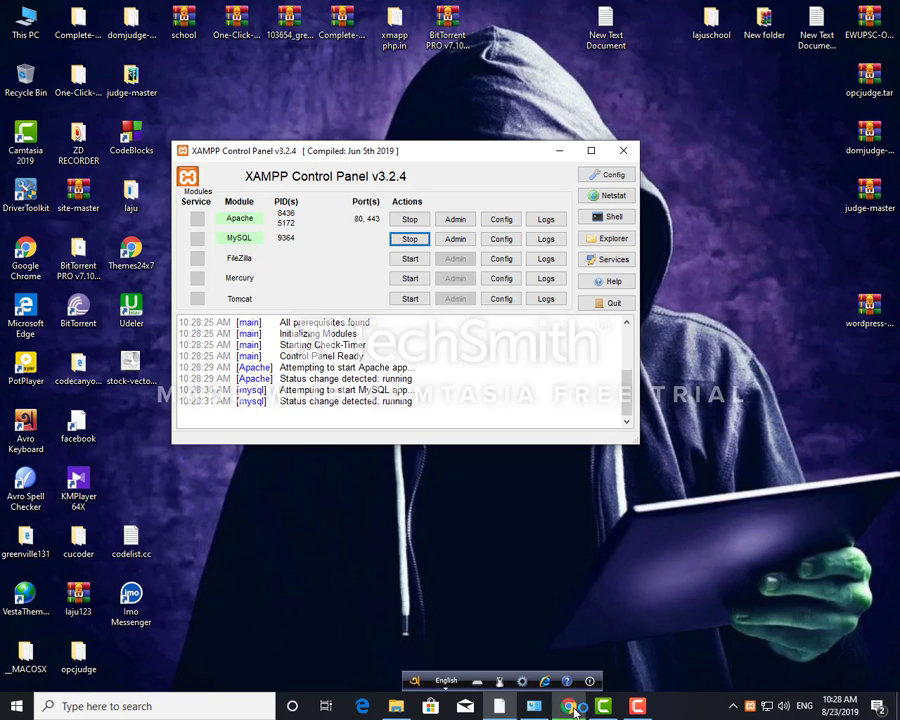
Step: Switch to Chrome, reload localhost, and look over the XAMPP dashboard page
{"action": "left_click", "coordinate": [569, 688]}
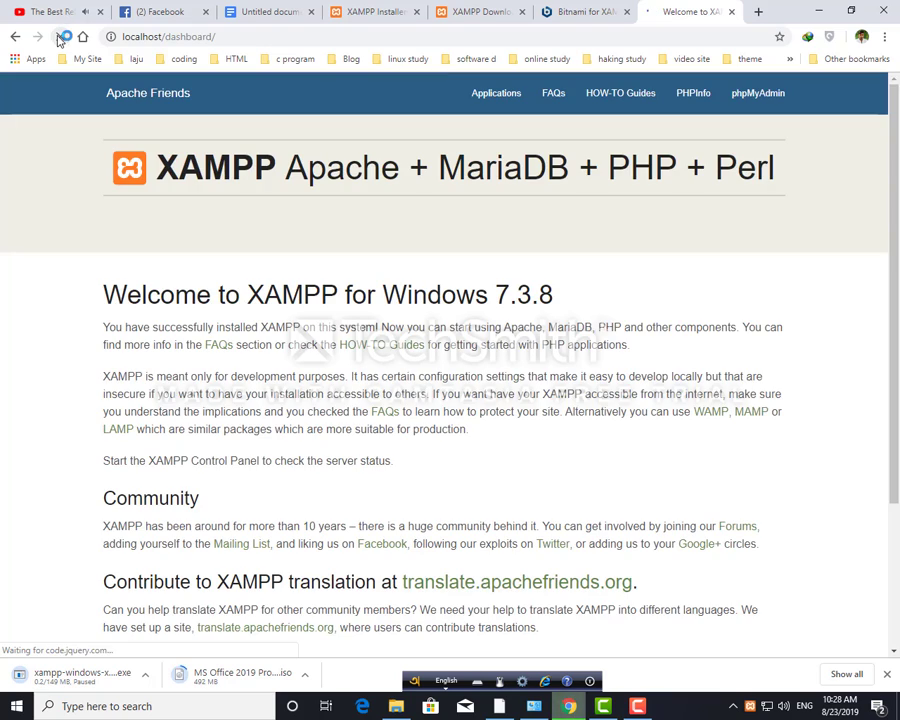
{"action": "scroll", "coordinate": [438, 344], "scroll_direction": "down", "scroll_amount": 2}
{"action": "scroll", "coordinate": [438, 344], "scroll_direction": "up", "scroll_amount": 2}
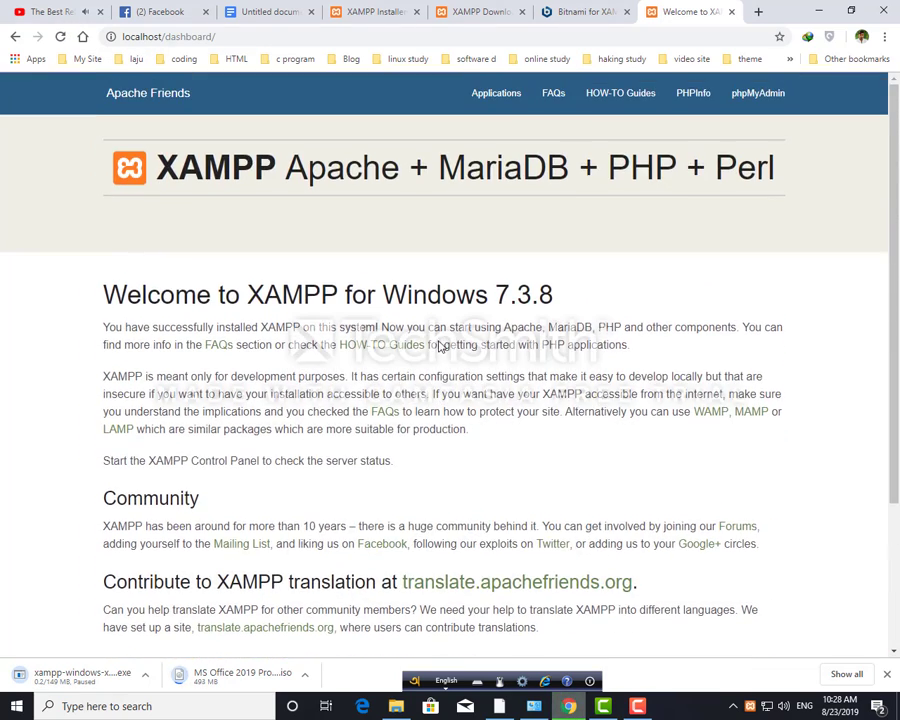
{"action": "scroll", "coordinate": [435, 350], "scroll_direction": "down", "scroll_amount": 2}
{"action": "scroll", "coordinate": [435, 350], "scroll_direction": "up", "scroll_amount": 2}
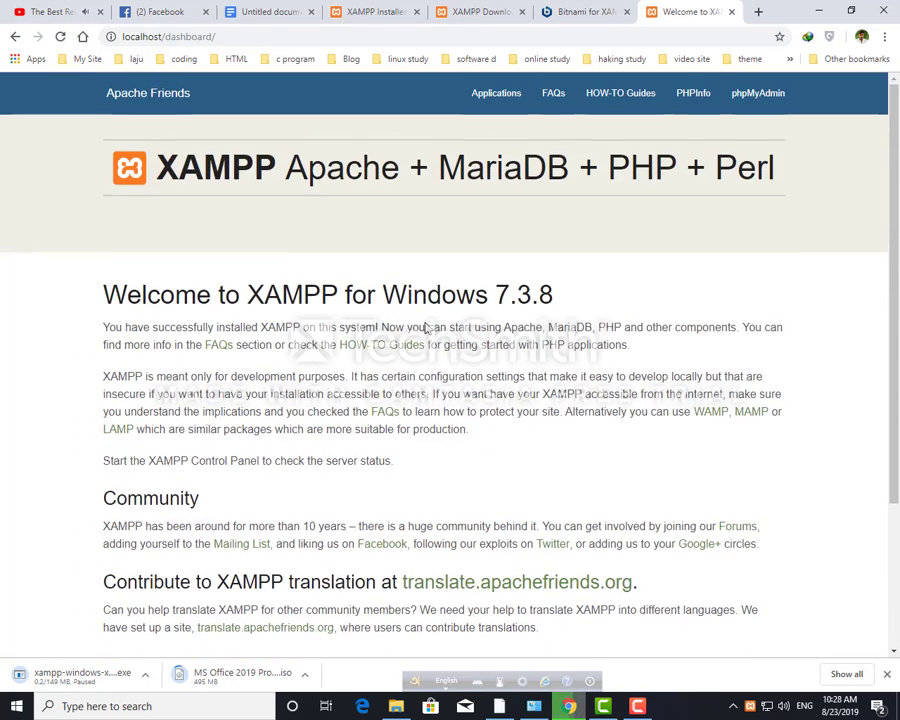